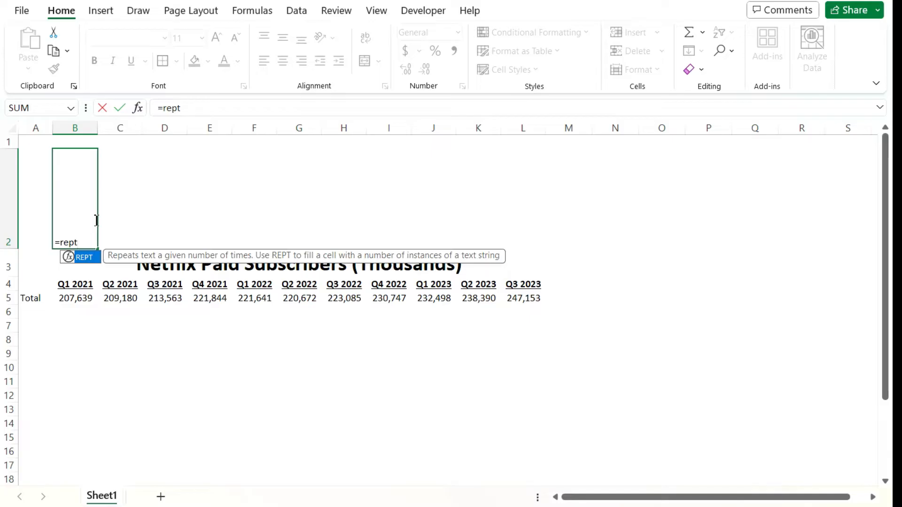
Step: Complete the formula in B2 as =REPT("|",B5/20000) to repeat the bar character according to the Q1 2021 total
text(()
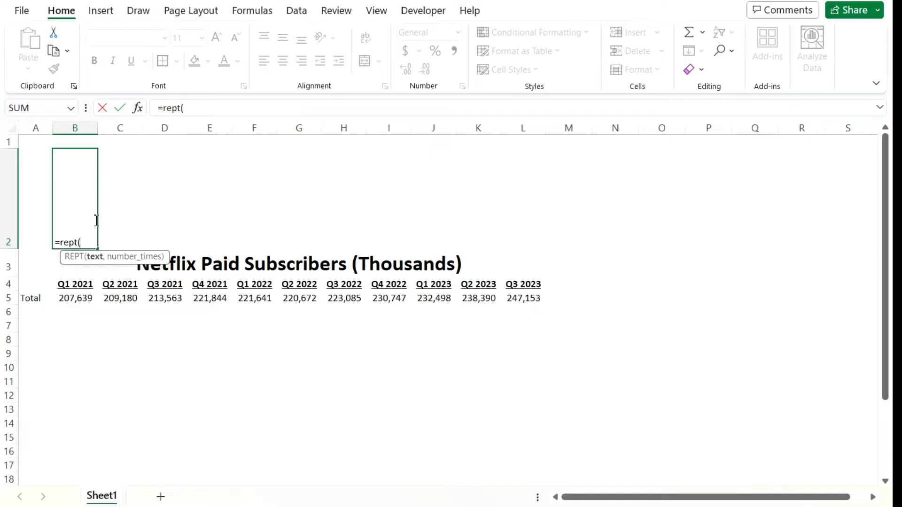
text("|)
text(,)
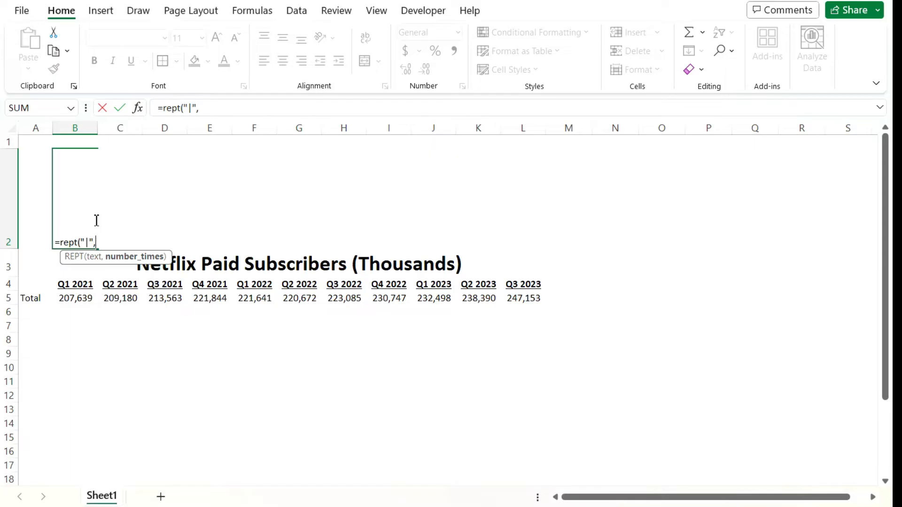
click(85, 300)
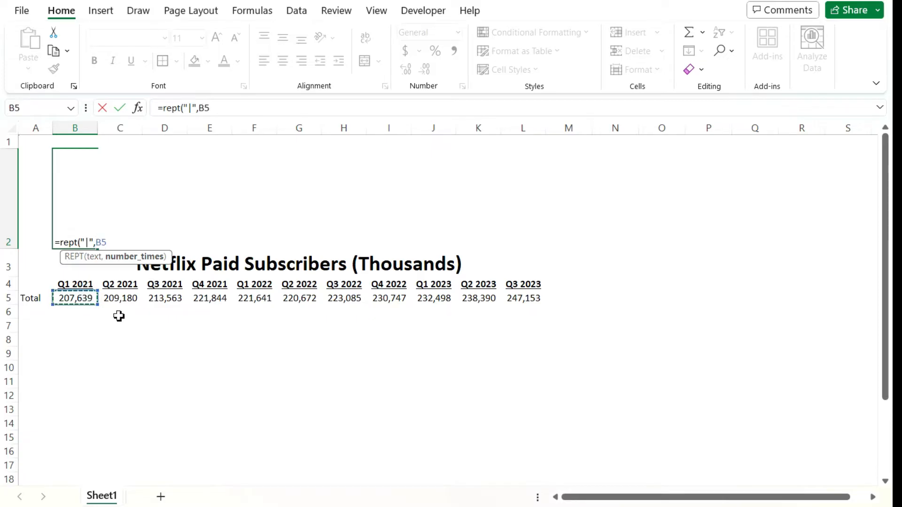
text(/20000)
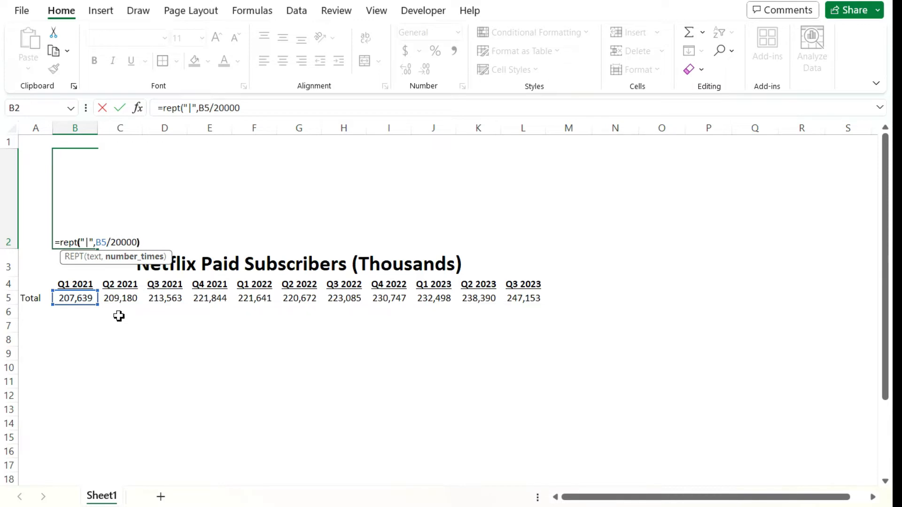
key(Return)
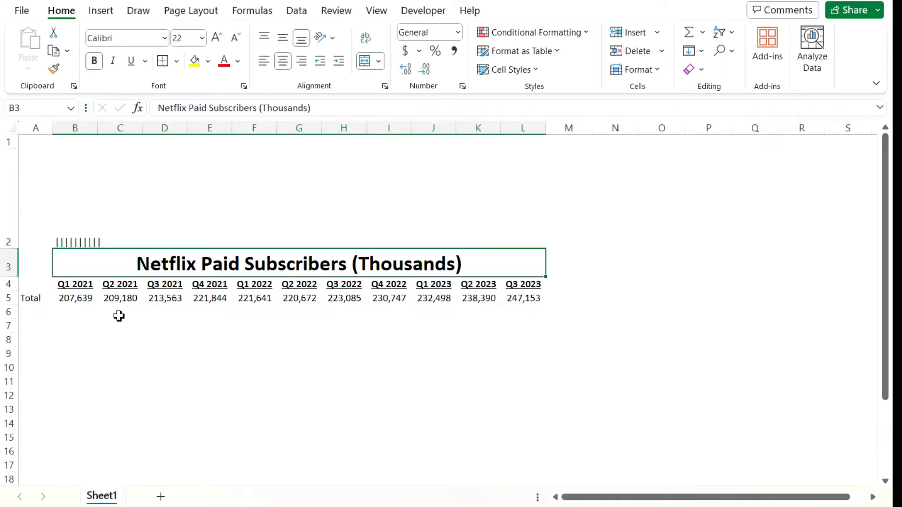
Step: Set the font of the REPT formula cell B2 to Britannic Bold
key(Up)
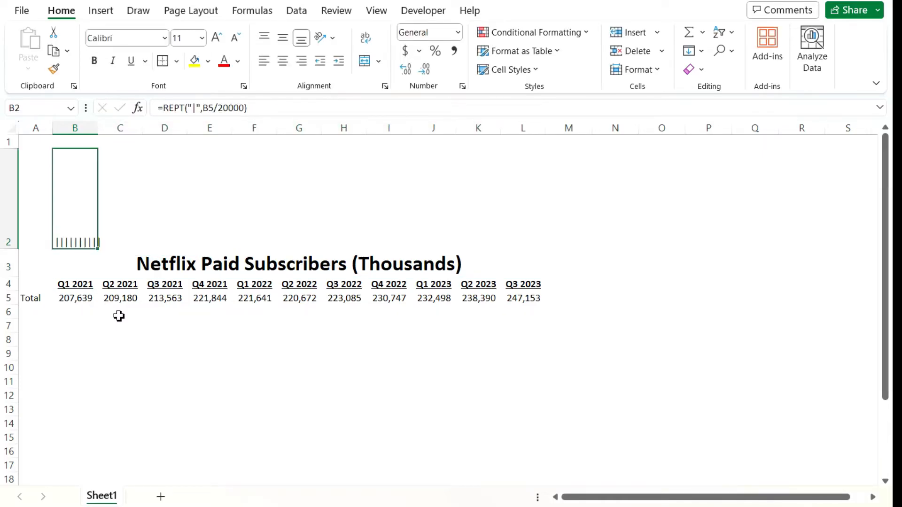
key(Down)
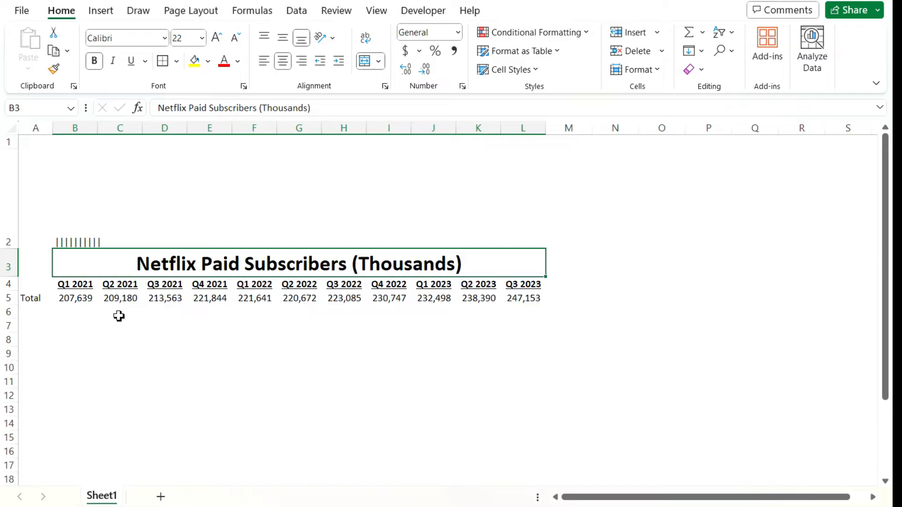
key(Up)
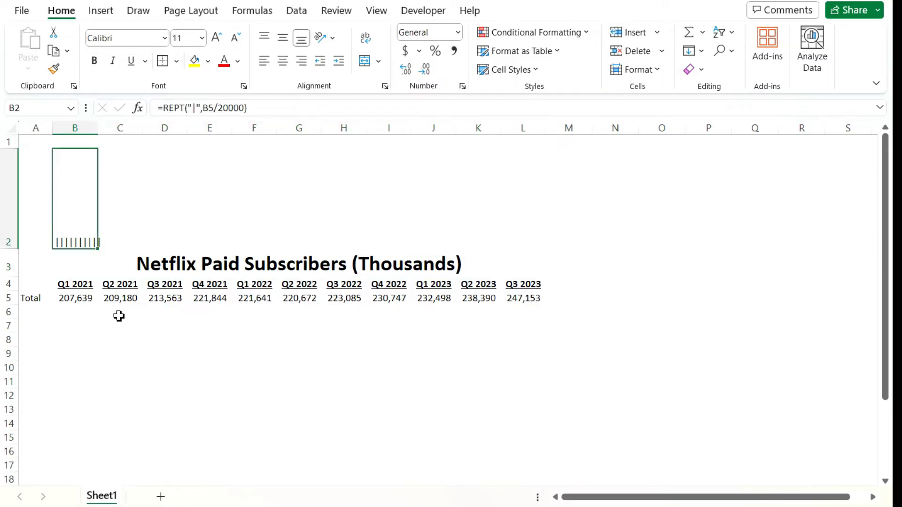
click(155, 36)
text(Britannic Bold)
key(Return)
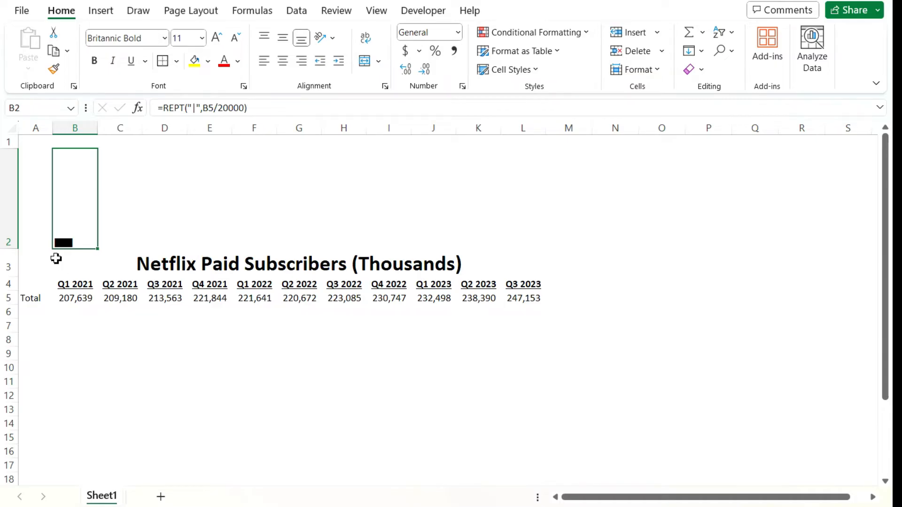
click(149, 227)
Step: Rotate the text orientation of cell B2 to 90 degrees
click(76, 229)
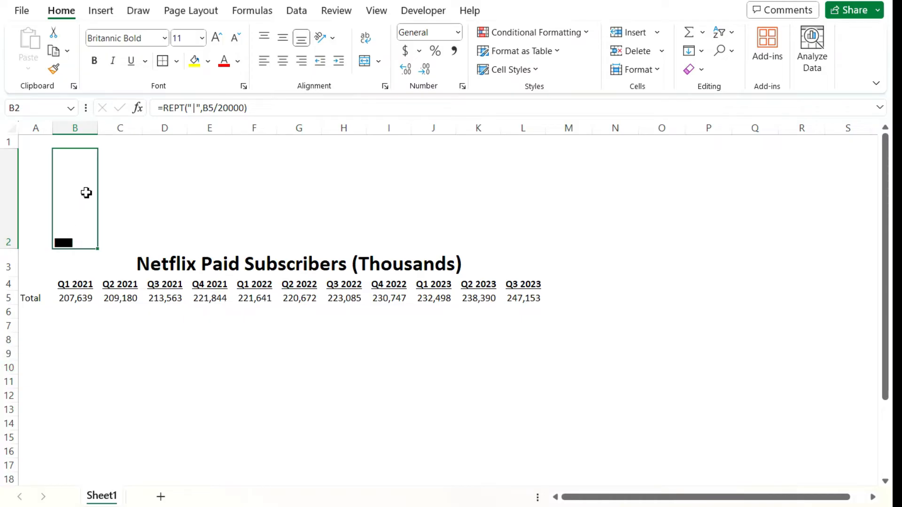
click(386, 87)
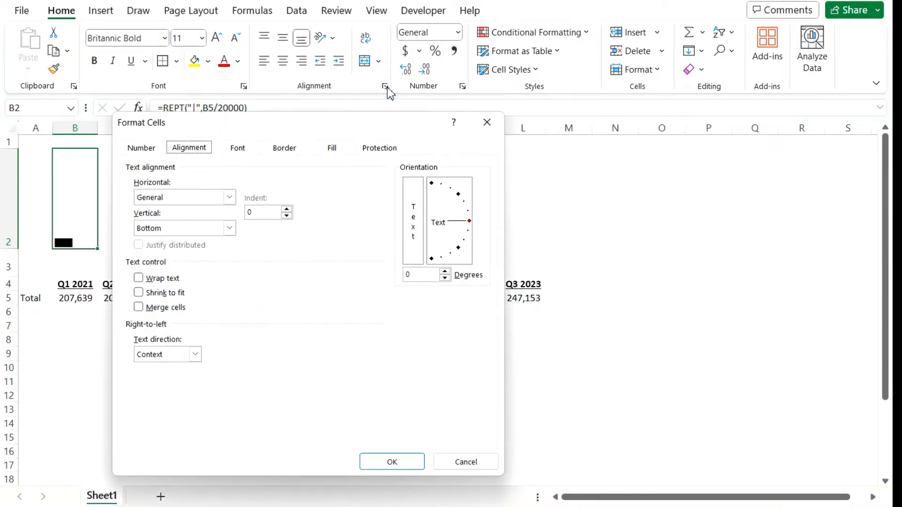
click(431, 183)
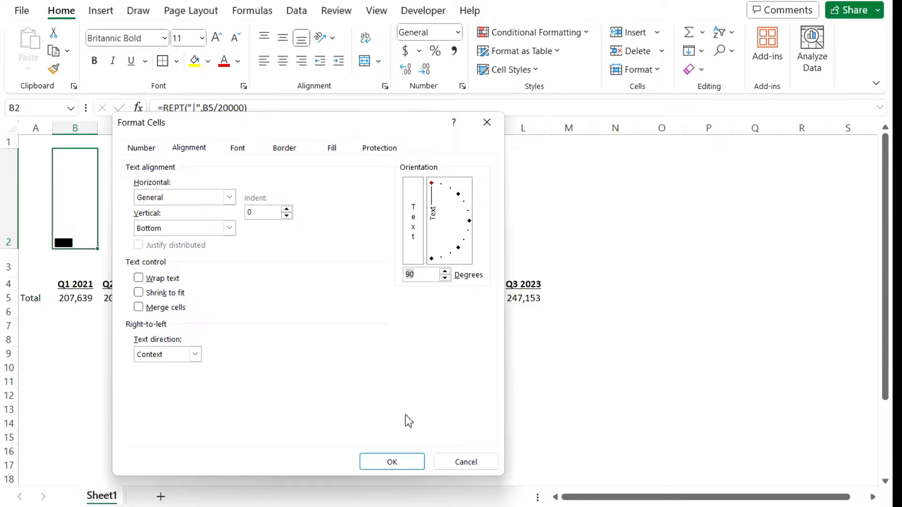
click(402, 463)
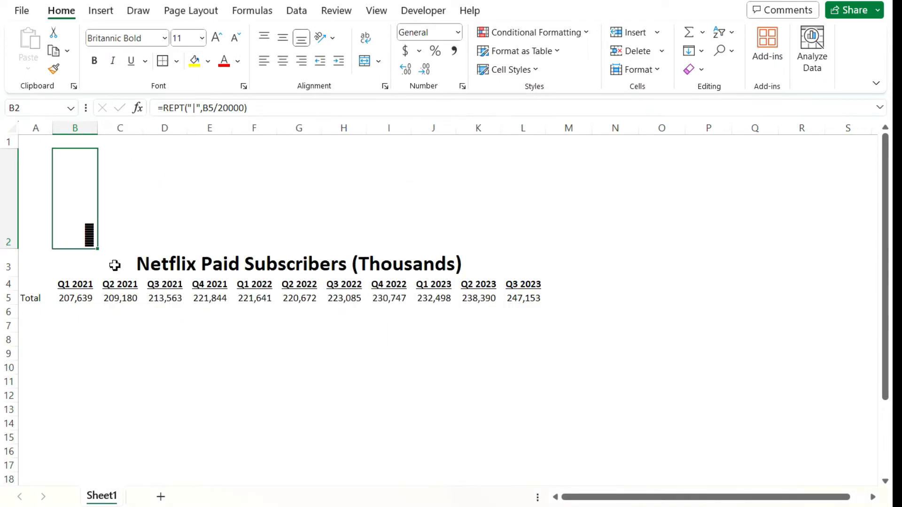
Step: Enlarge the font size of the bar in B2 to 28
scroll(92, 237, up, 1)
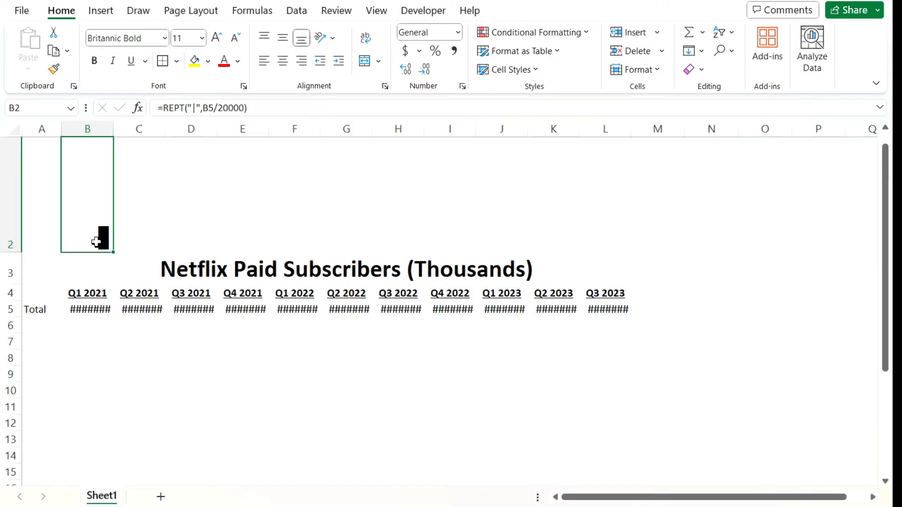
scroll(143, 198, down, 1)
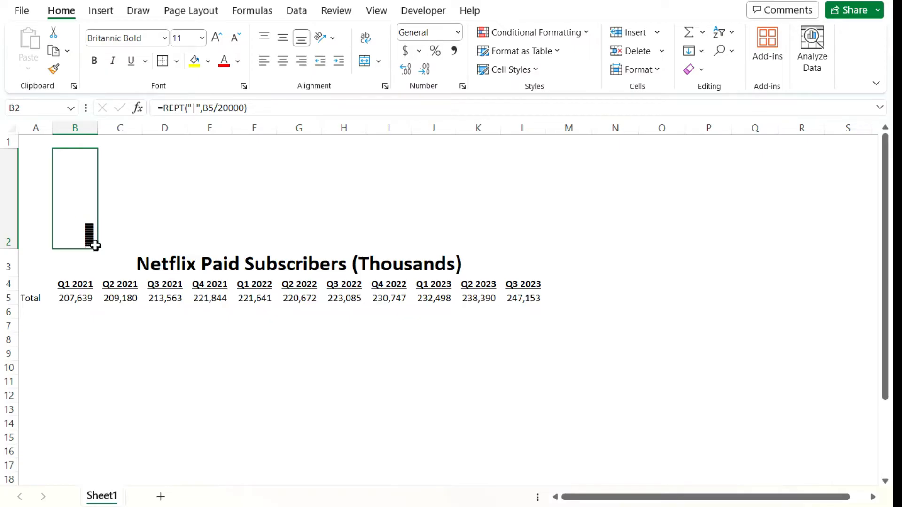
click(219, 40)
click(220, 41)
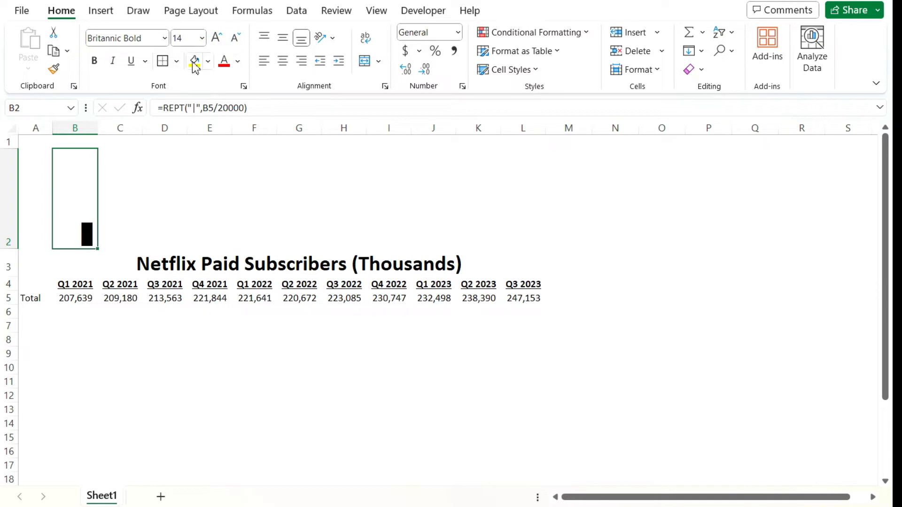
click(219, 40)
click(218, 39)
click(219, 40)
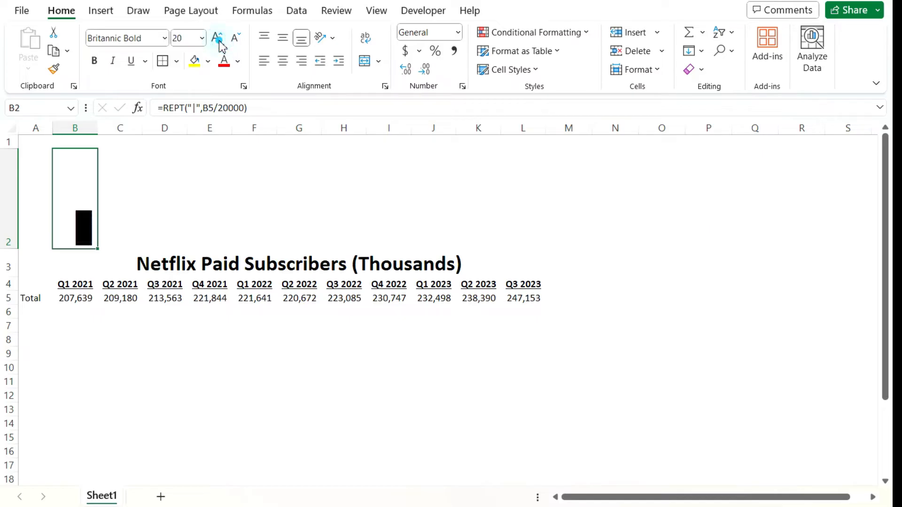
click(218, 40)
click(219, 39)
click(218, 40)
click(219, 40)
click(220, 43)
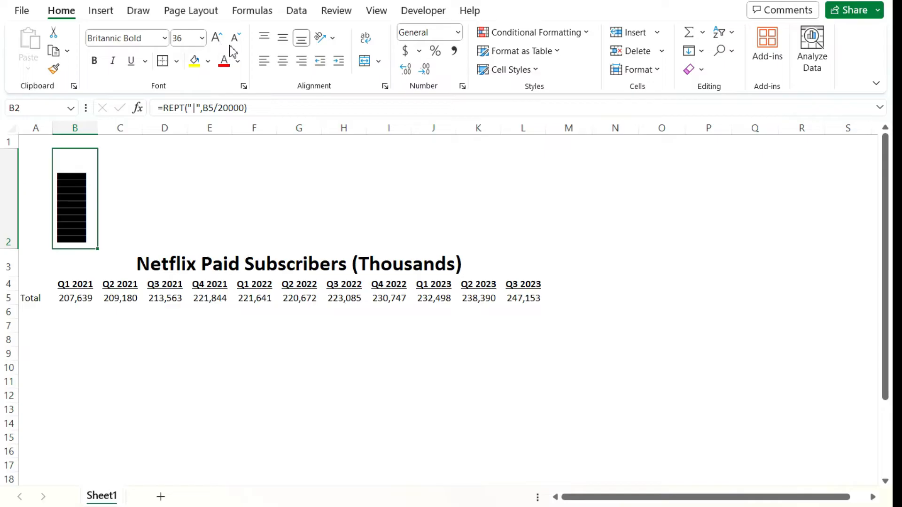
click(219, 43)
click(236, 38)
click(236, 39)
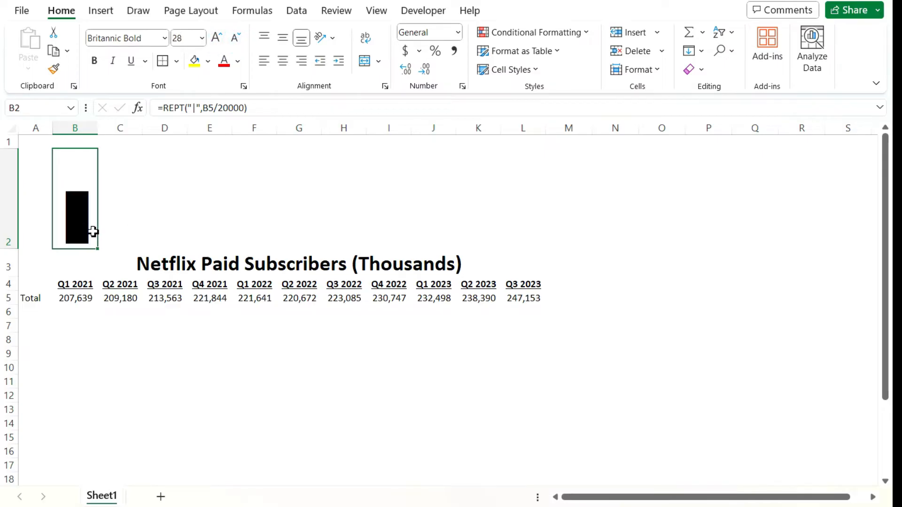
Step: Center the bar horizontally in B2 and fill its formula across row 2 through L2
click(282, 60)
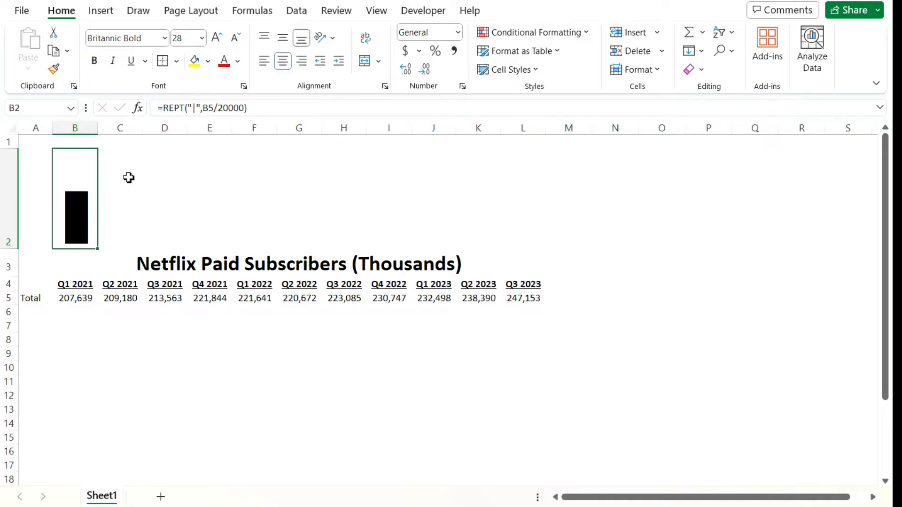
drag(100, 251, 535, 232)
click(623, 283)
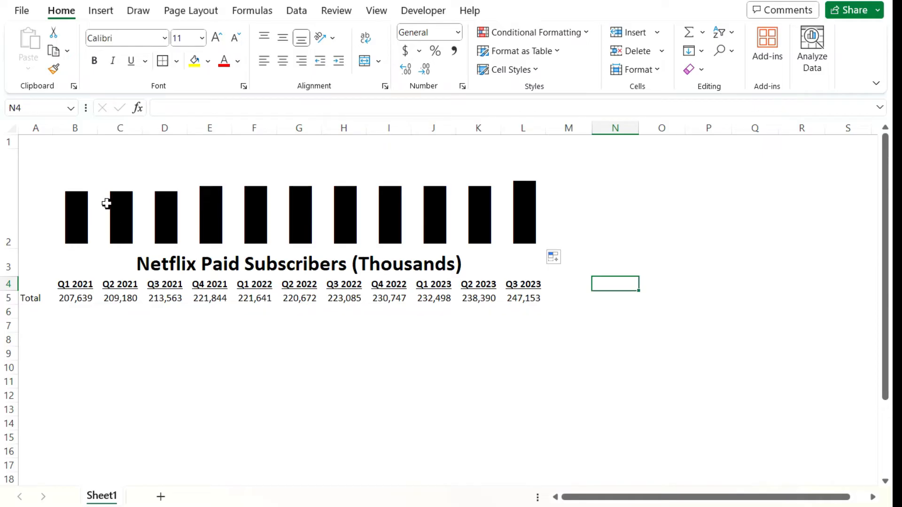
Step: Set the width of columns B through L to 4
drag(77, 127, 519, 127)
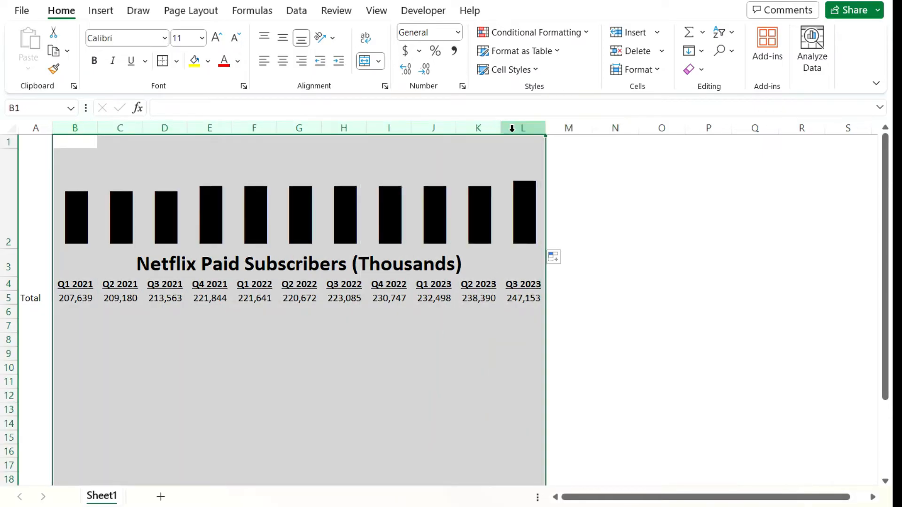
right_click(512, 129)
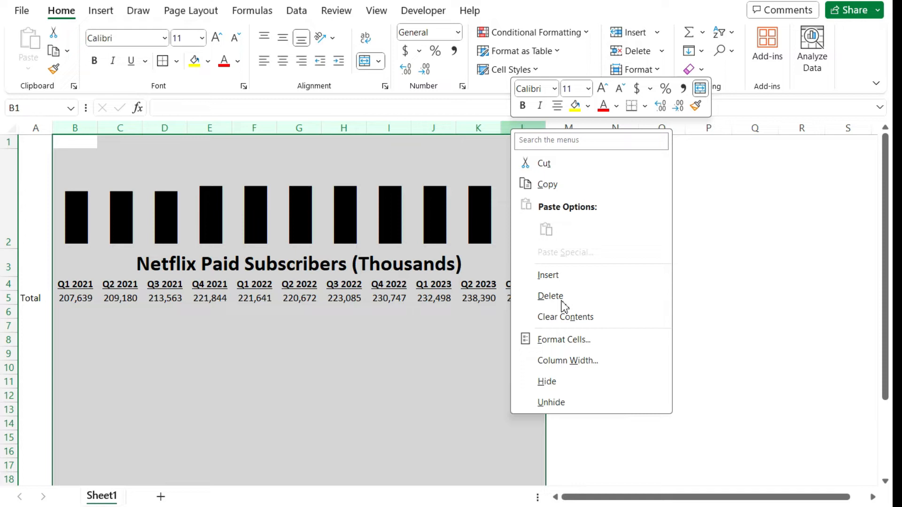
click(574, 361)
text(4)
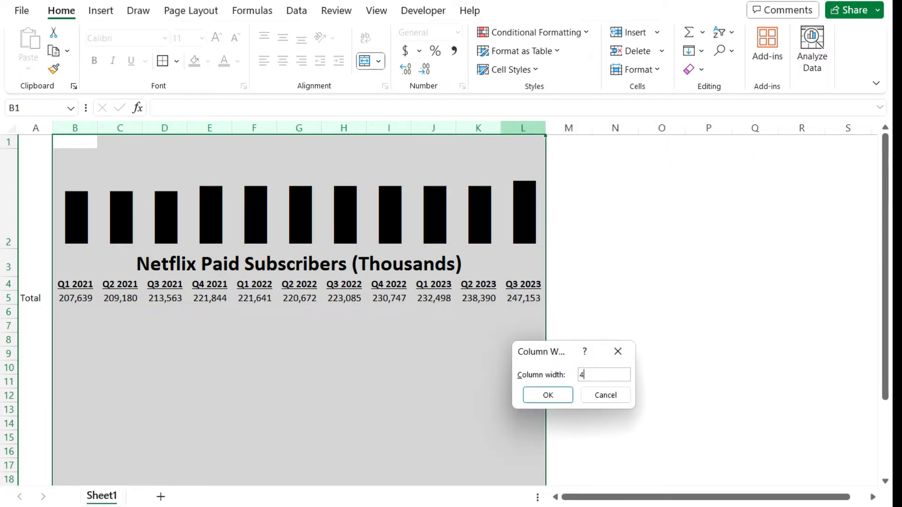
key(Return)
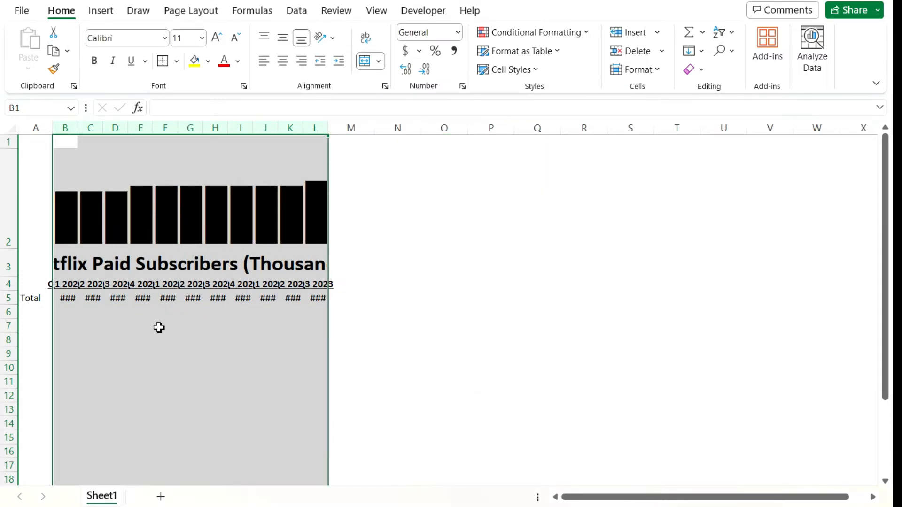
click(120, 311)
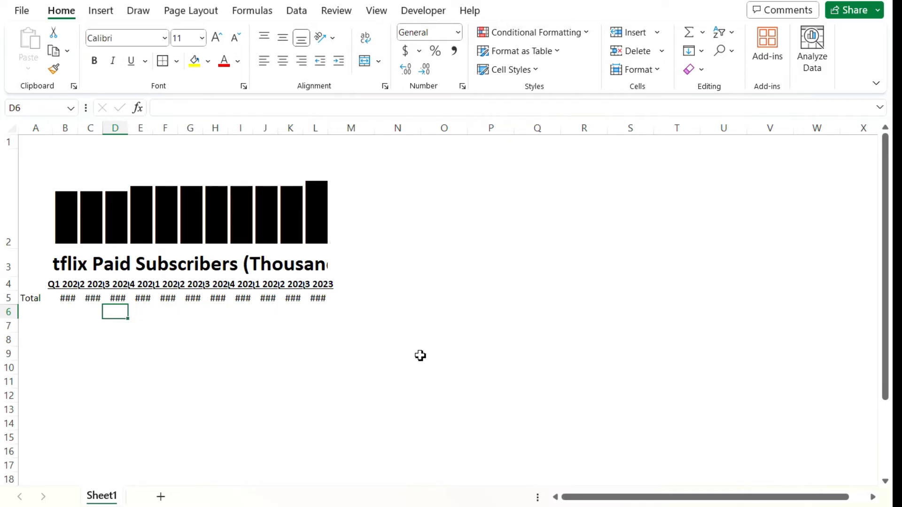
Step: Color the bars in B2:L2 red with the font color
click(75, 218)
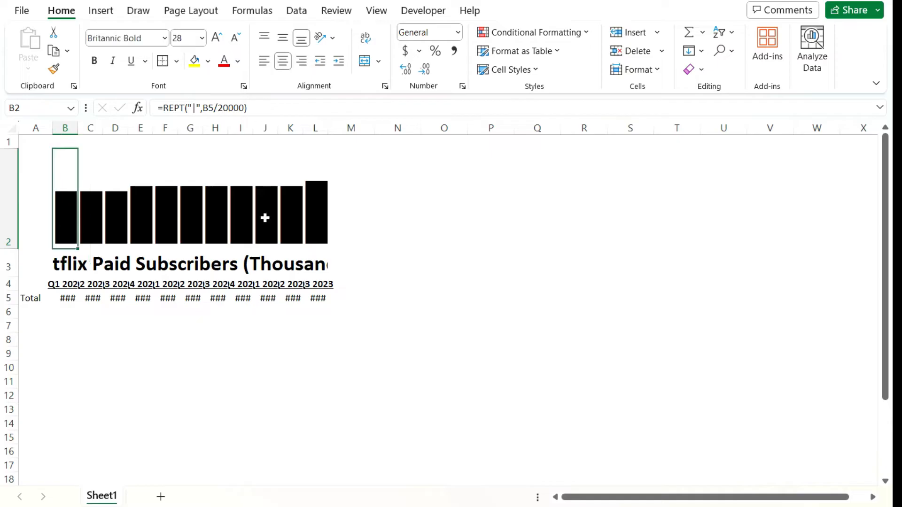
drag(66, 232, 313, 226)
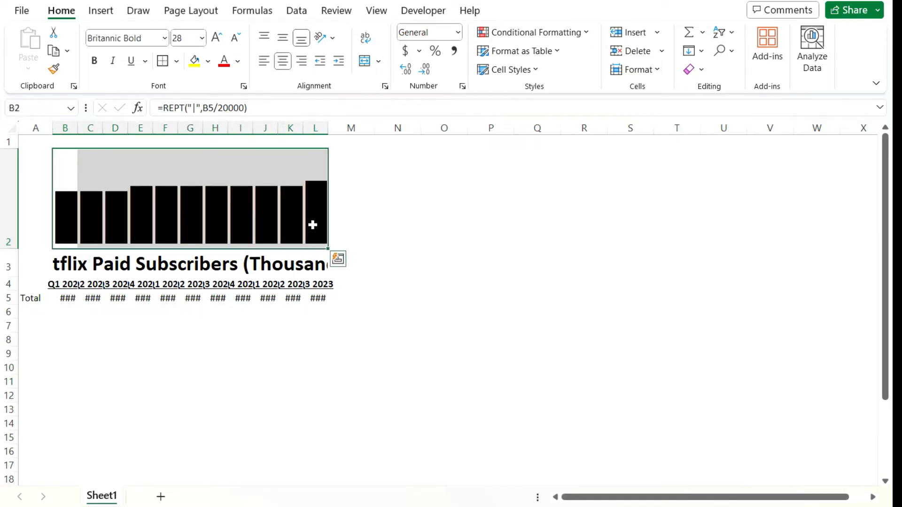
click(226, 66)
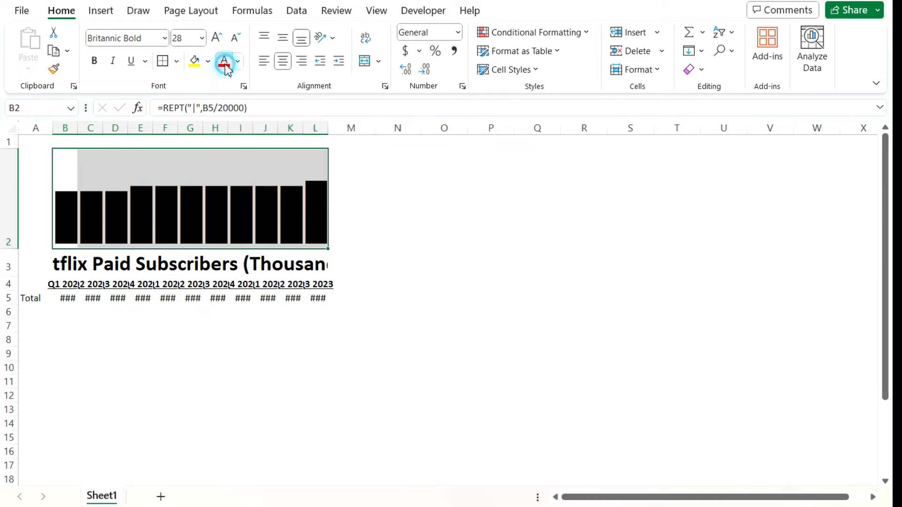
click(447, 232)
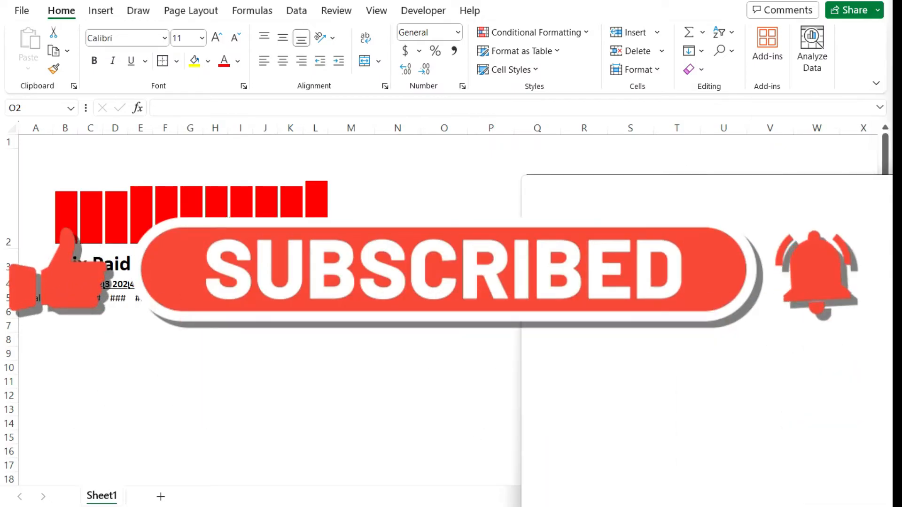
Step: Switch to the Google Sheets spreadsheet, maximize its window and go to the Q3 2023 total in L2
drag(121, 186, 545, 80)
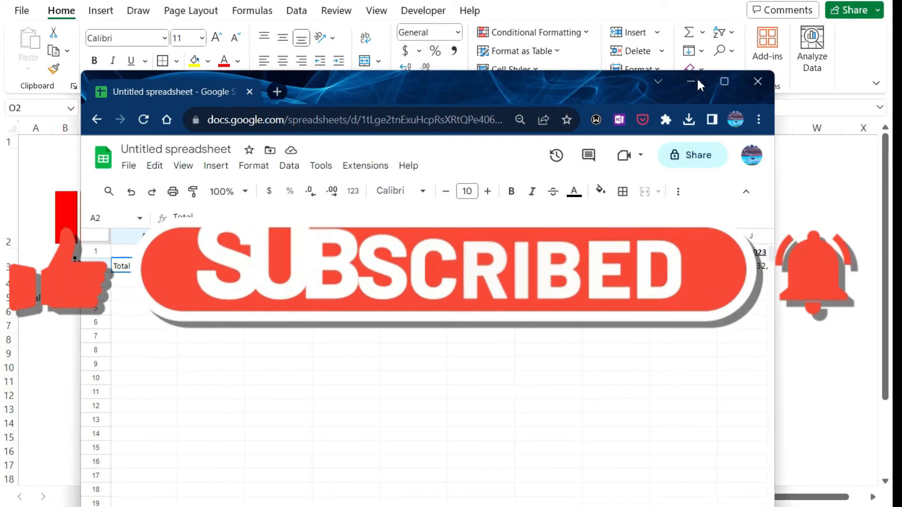
click(724, 82)
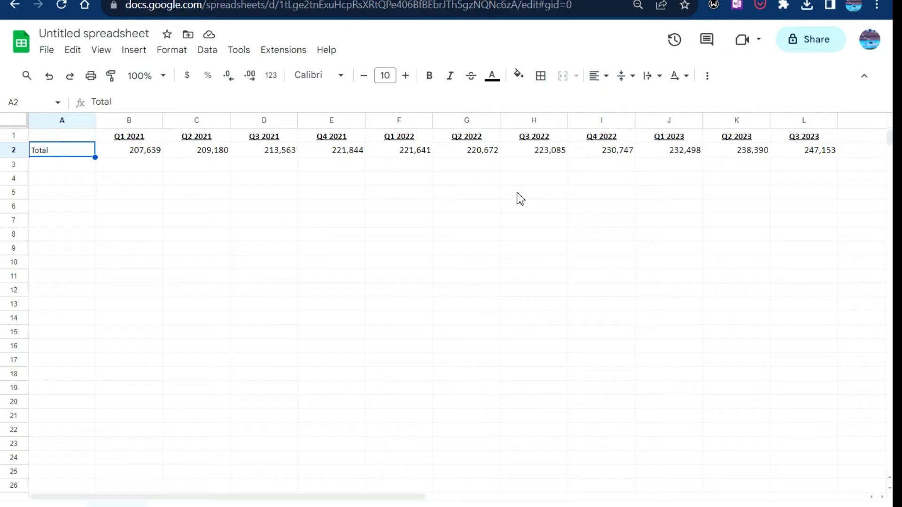
click(825, 154)
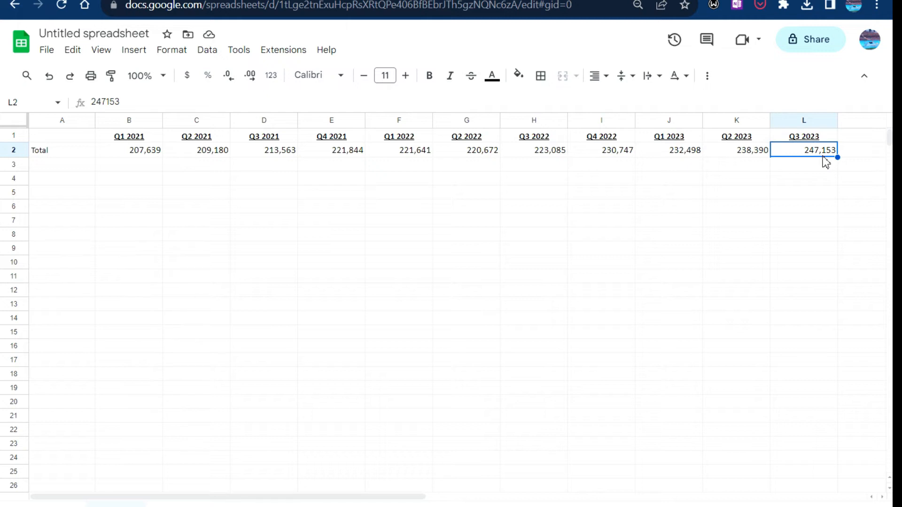
Step: Enter =SPARKLINE(B2:L2) in M2 to chart the quarterly totals, and make row 2 roughly three times as tall
key(Right)
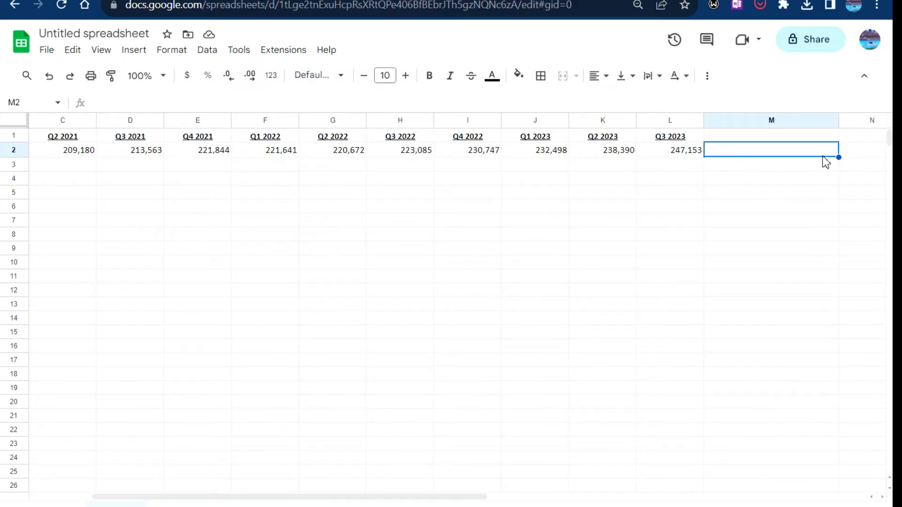
text(=spar)
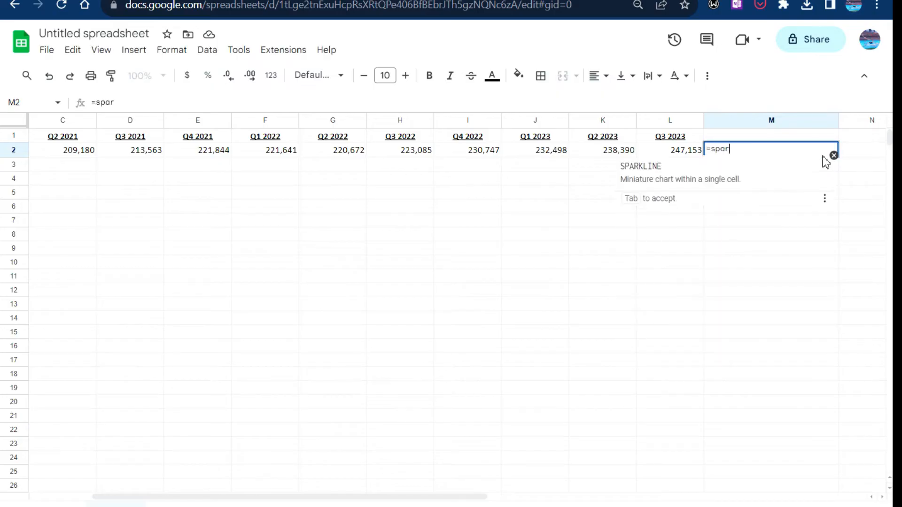
key(Tab)
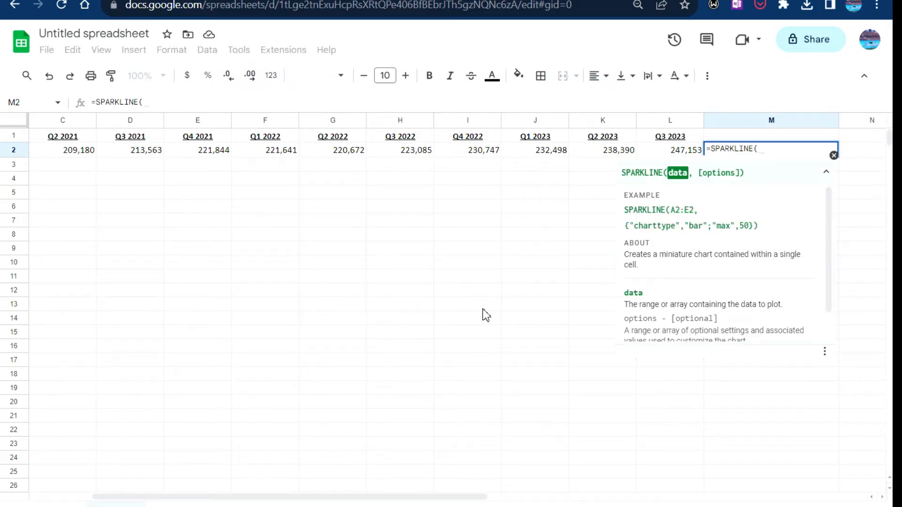
drag(258, 497, 196, 498)
drag(132, 152, 679, 157)
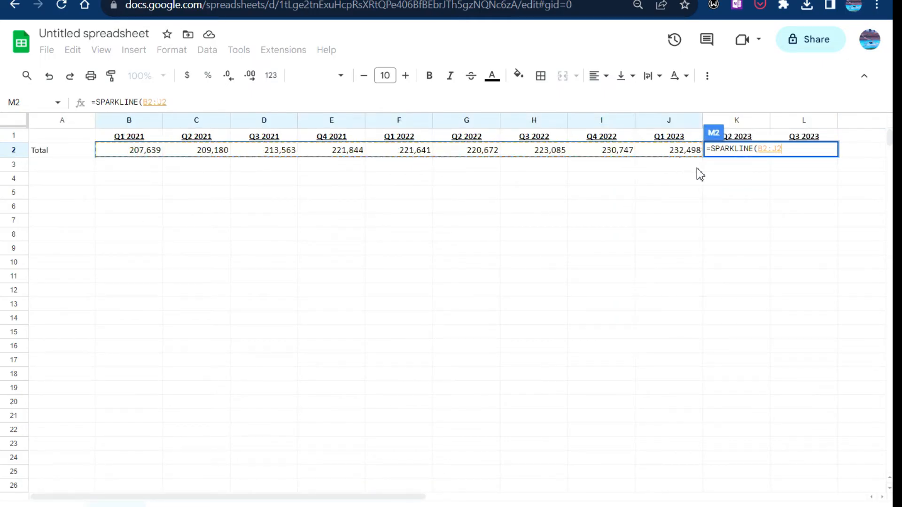
key(shift+Right)
key(shift+Right)
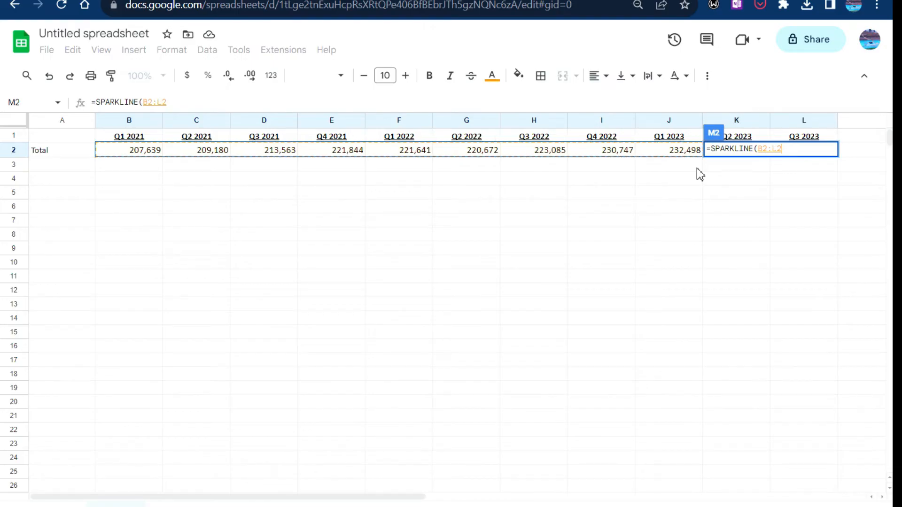
key(Tab)
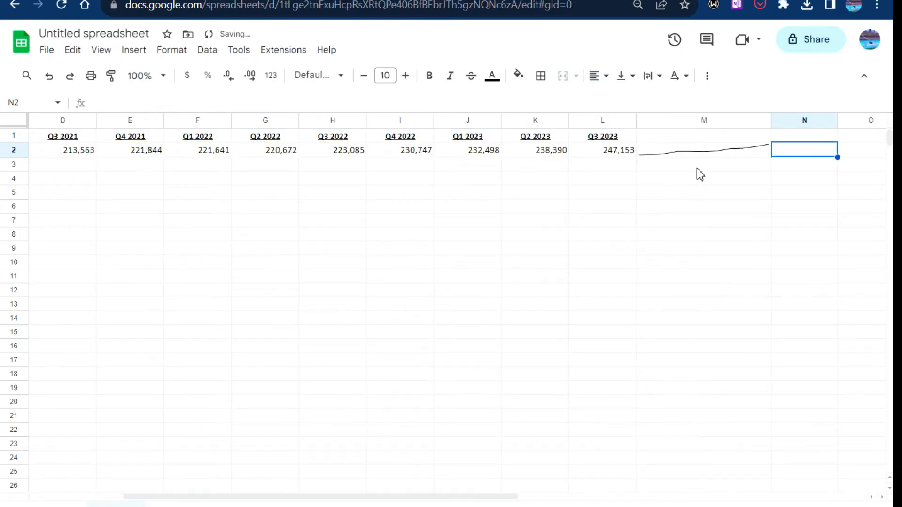
drag(15, 156, 14, 183)
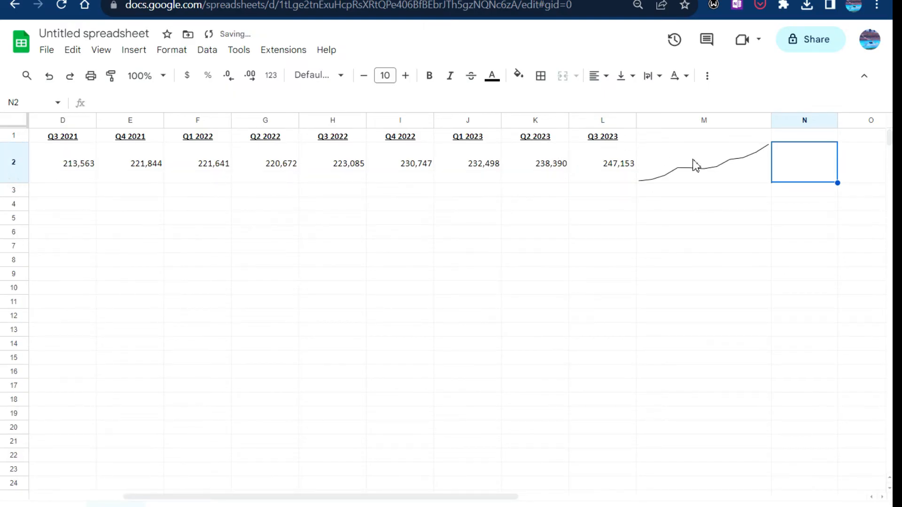
Step: Turn the sparkline in M2 into a column chart with the formula =SPARKLINE(B2:L2,{"charttype","column"})
click(711, 179)
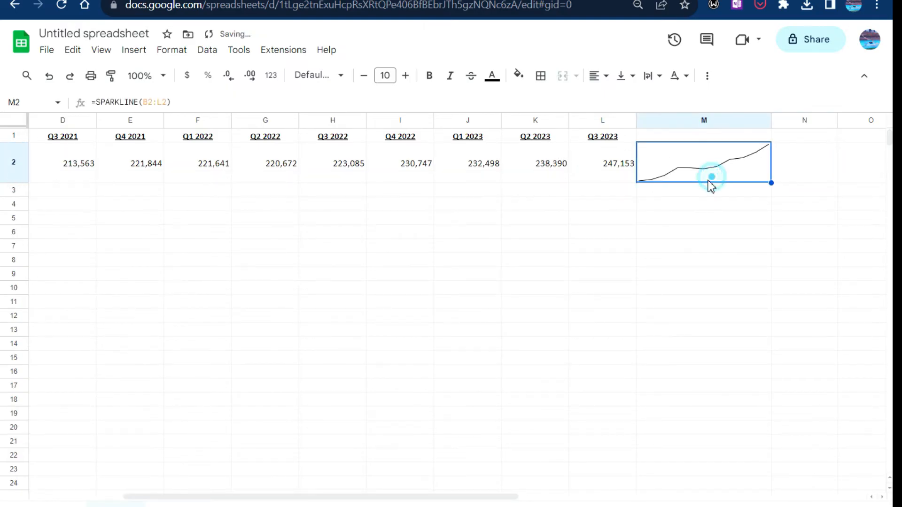
click(205, 102)
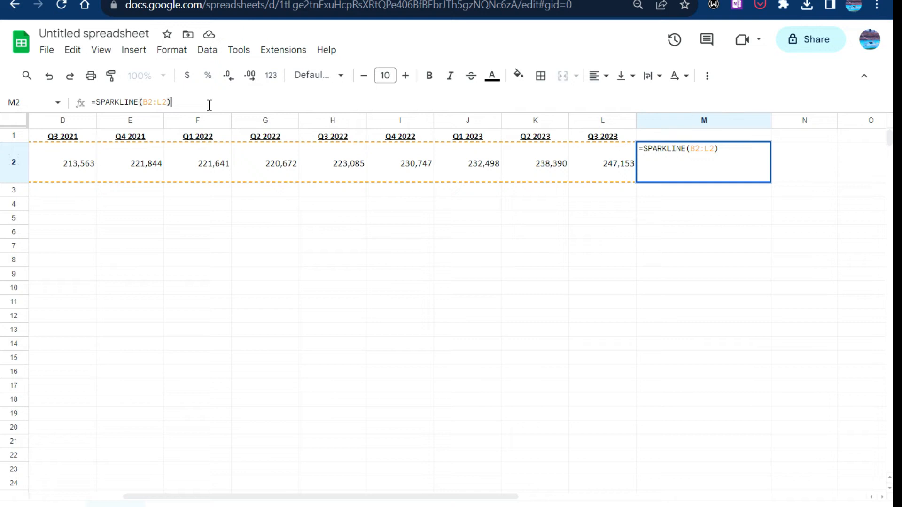
key(BackSpace)
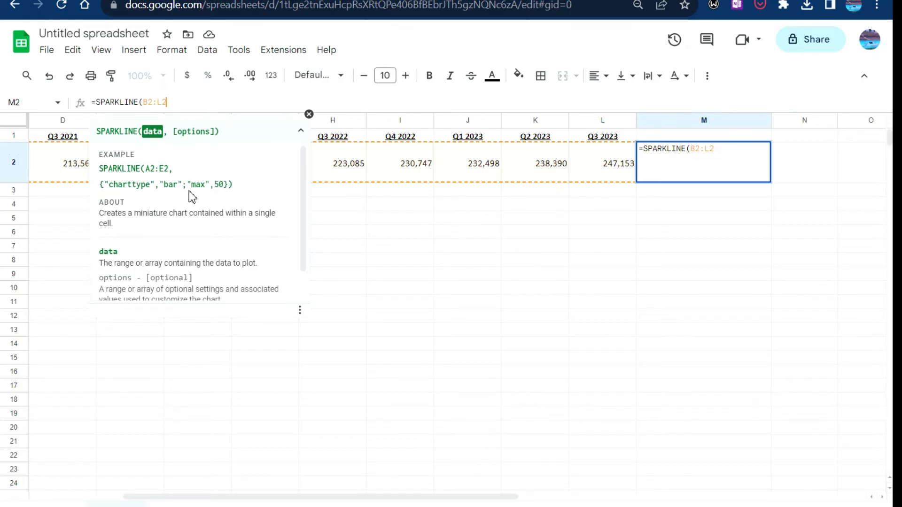
scroll(204, 200, down, 2)
scroll(202, 204, up, 2)
text(,)
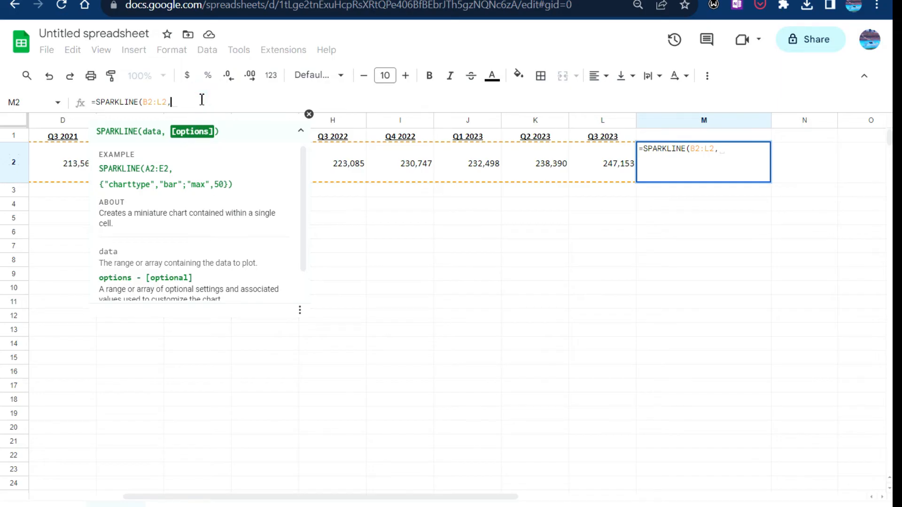
text({"charttype)
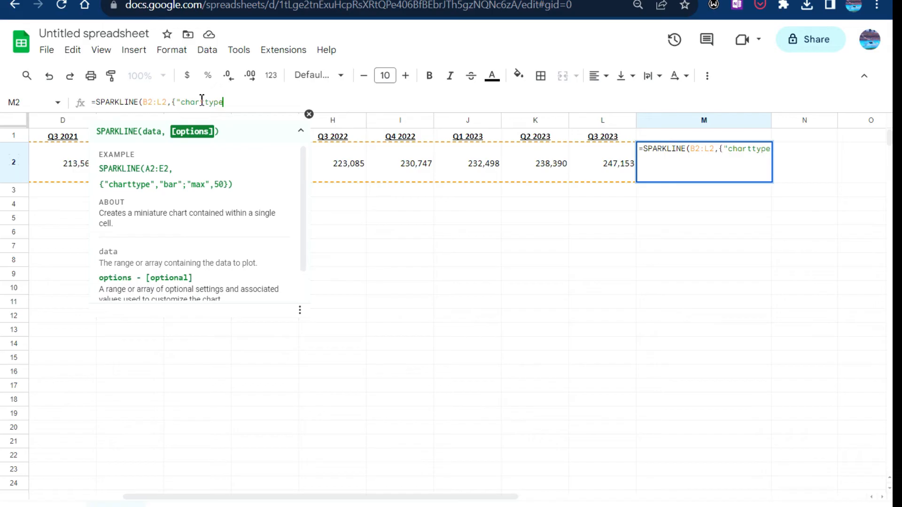
text(","column")
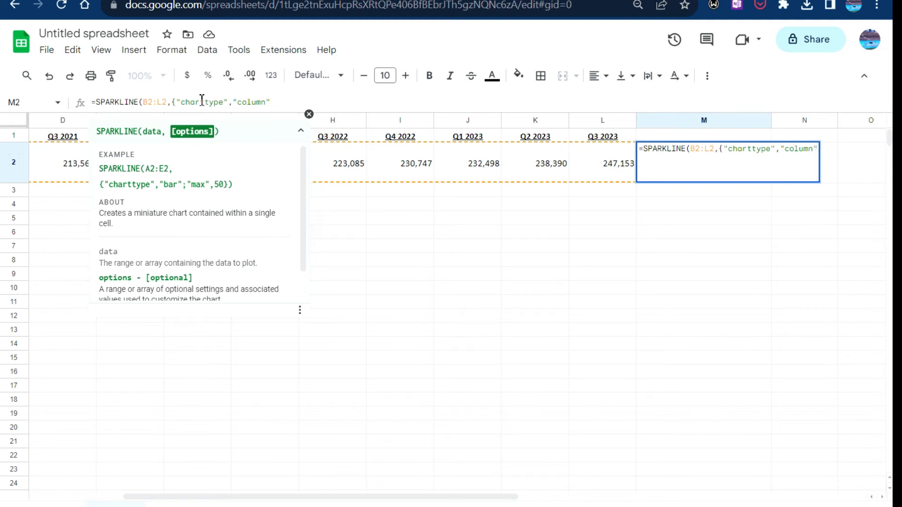
text(})
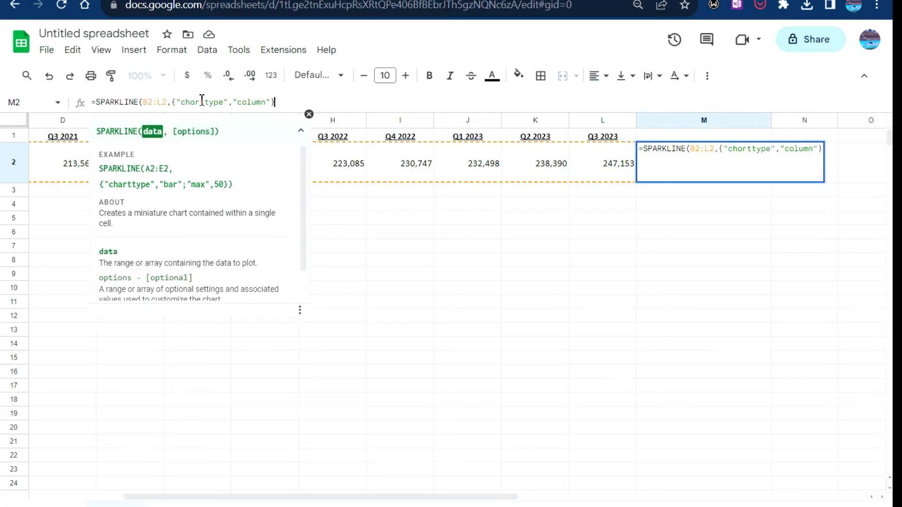
text())
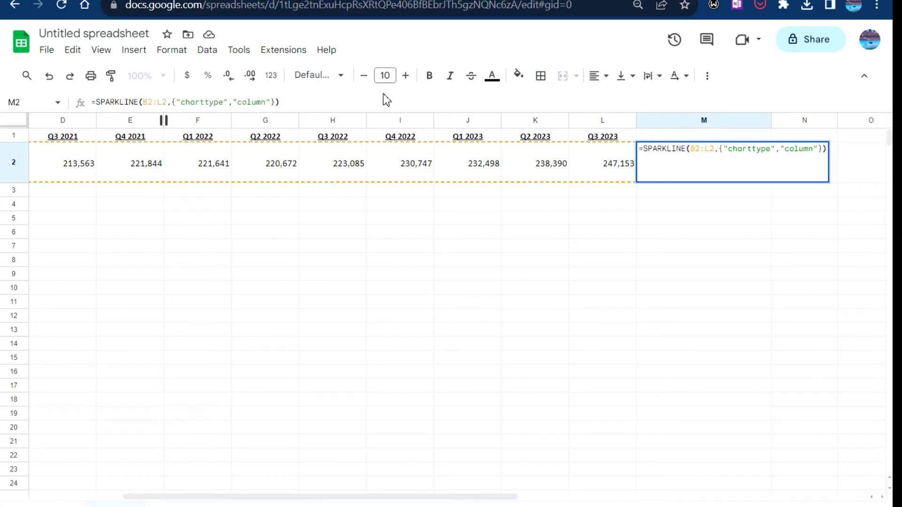
key(Return)
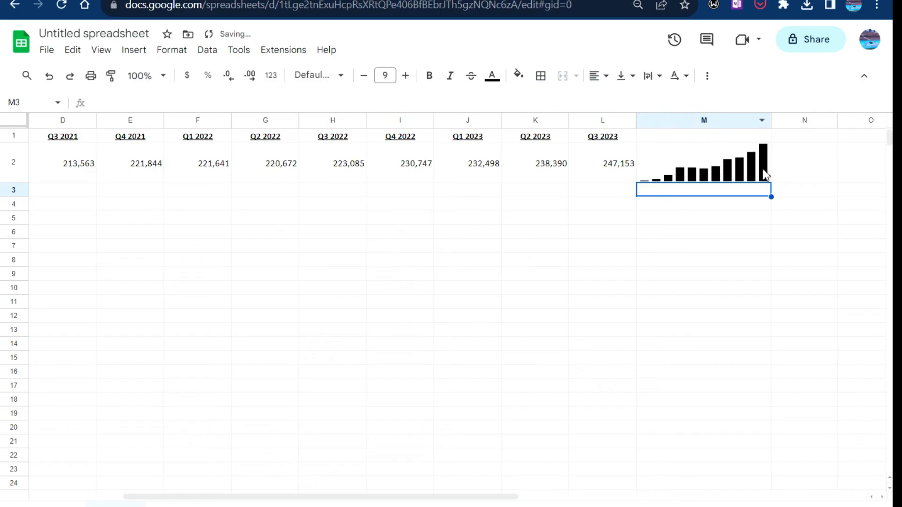
Step: Reshape the column sparkline by making row 2 about twice as tall and resizing column M, first wider and finally narrower
click(730, 245)
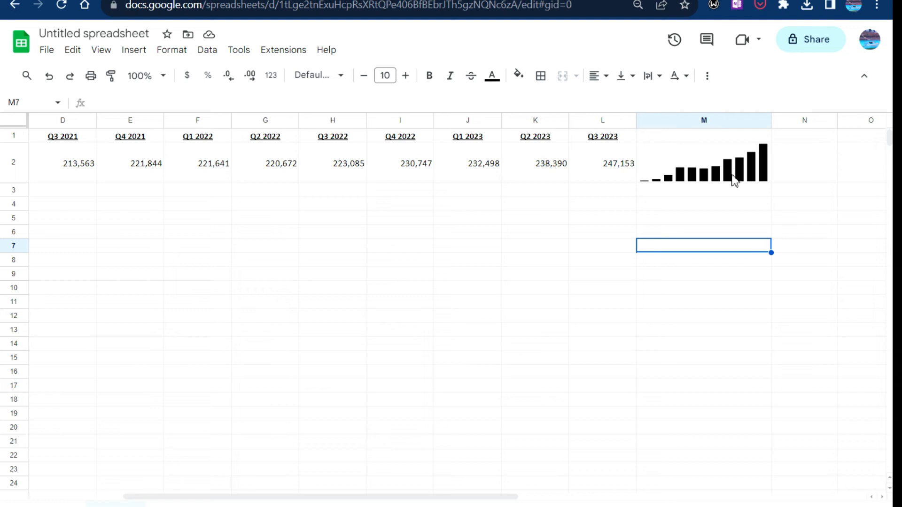
drag(769, 123, 831, 123)
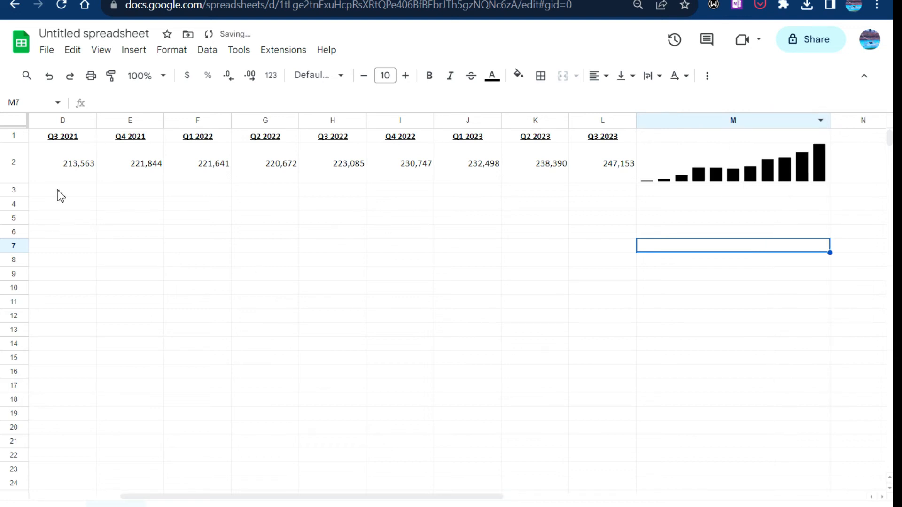
drag(12, 184, 13, 219)
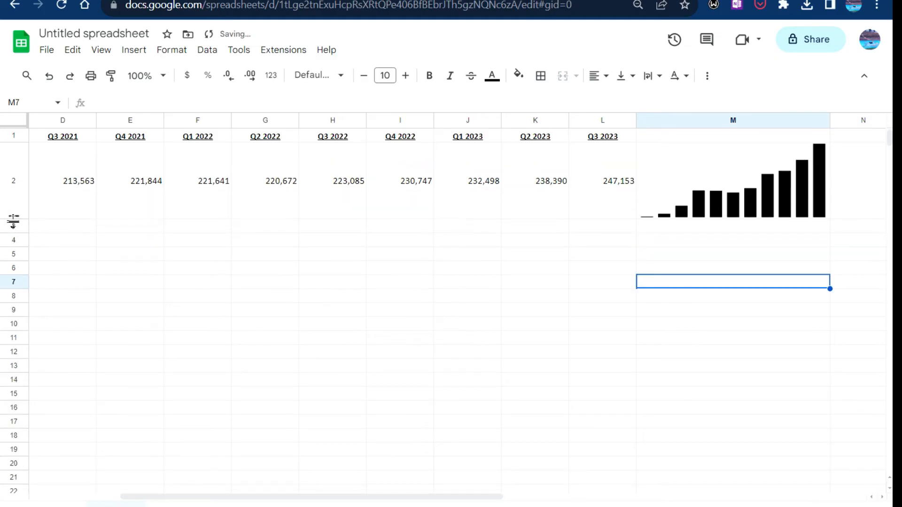
drag(830, 123, 750, 138)
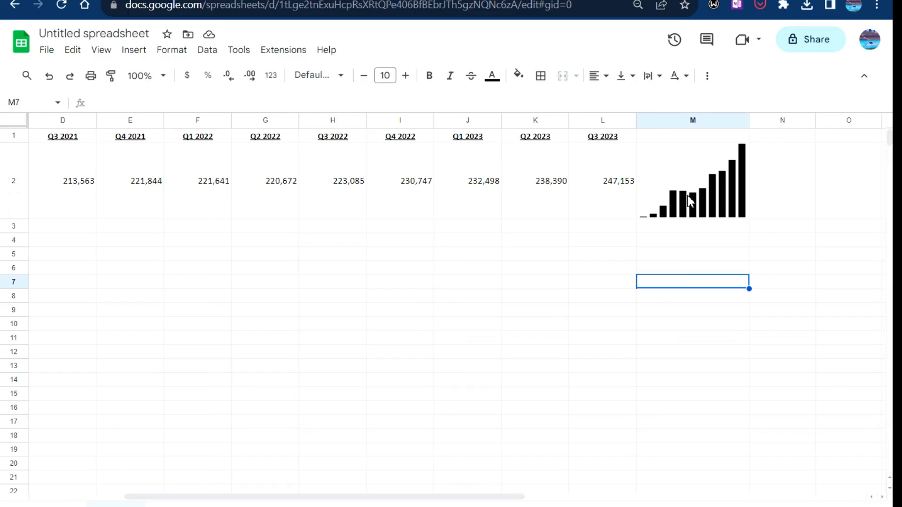
click(696, 185)
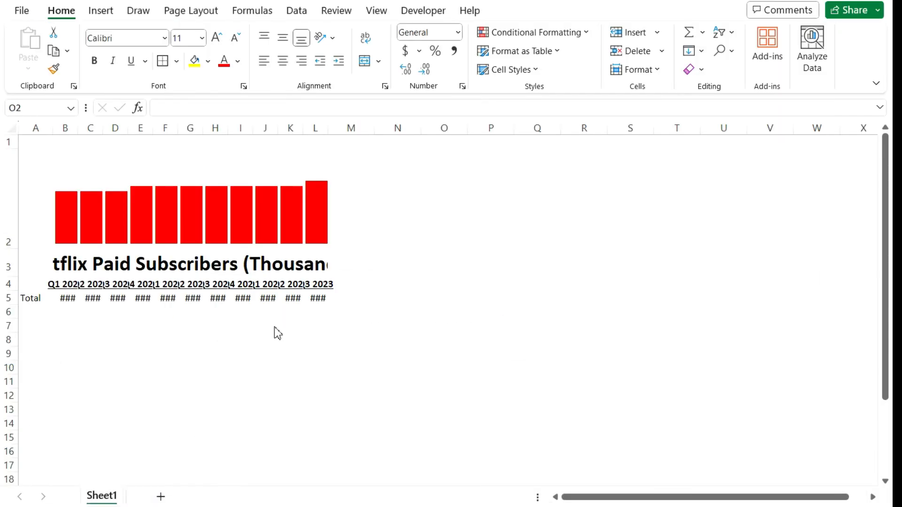
Step: Switch back to the Excel workbook and autofit the width of all columns in the sheet
click(12, 128)
double_click(76, 122)
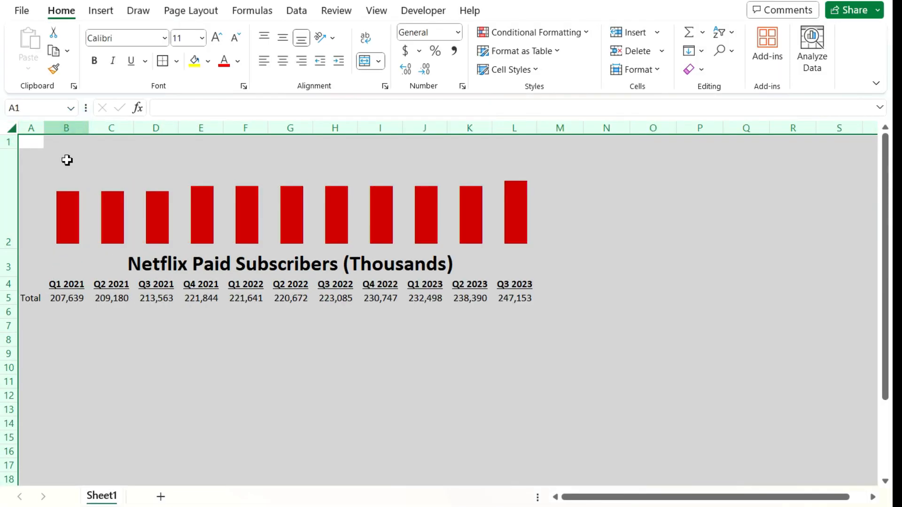
click(137, 372)
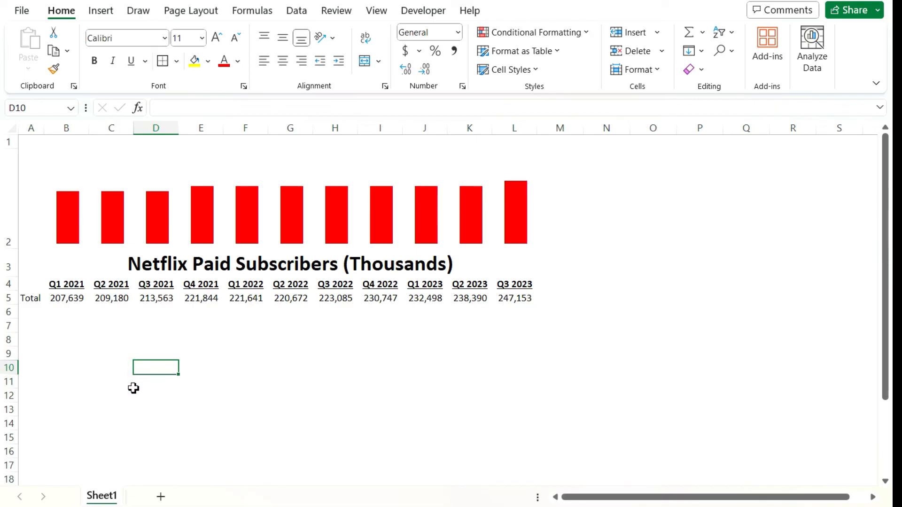